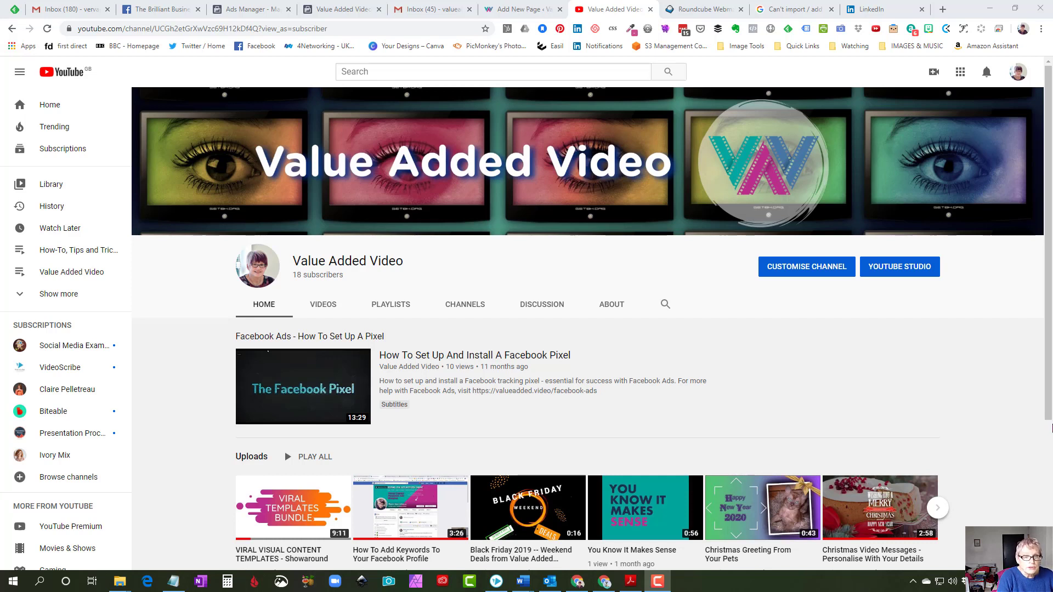
pyautogui.scroll(-2, 945, 353)
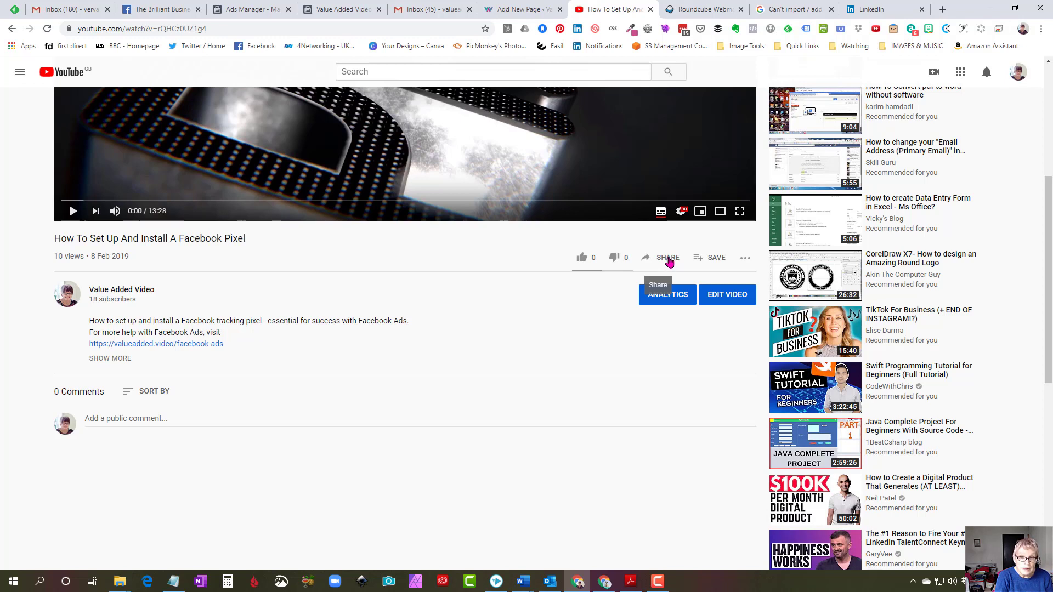
pyautogui.click(669, 261)
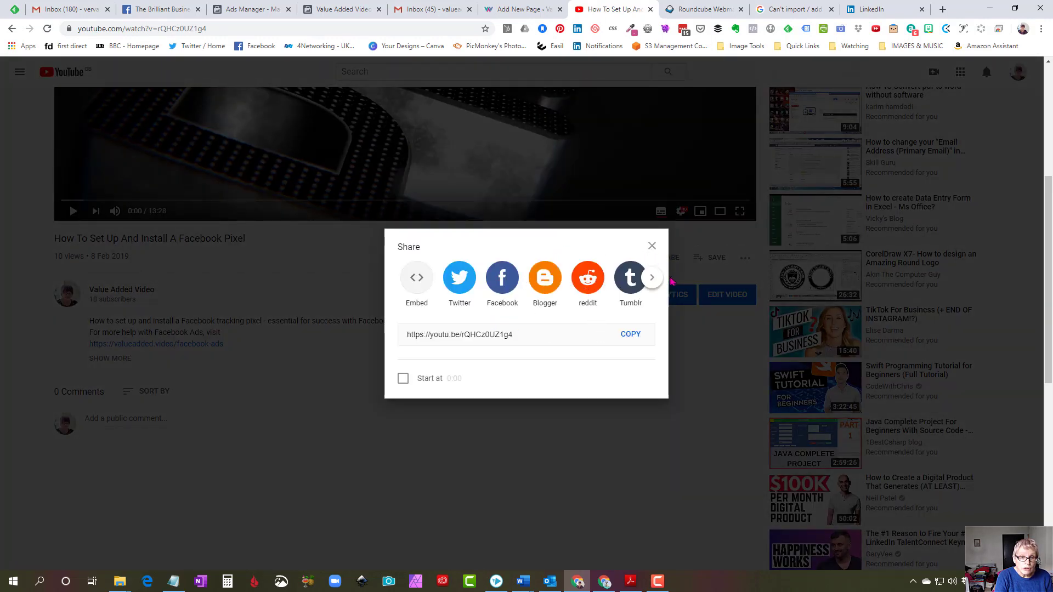
pyautogui.click(656, 281)
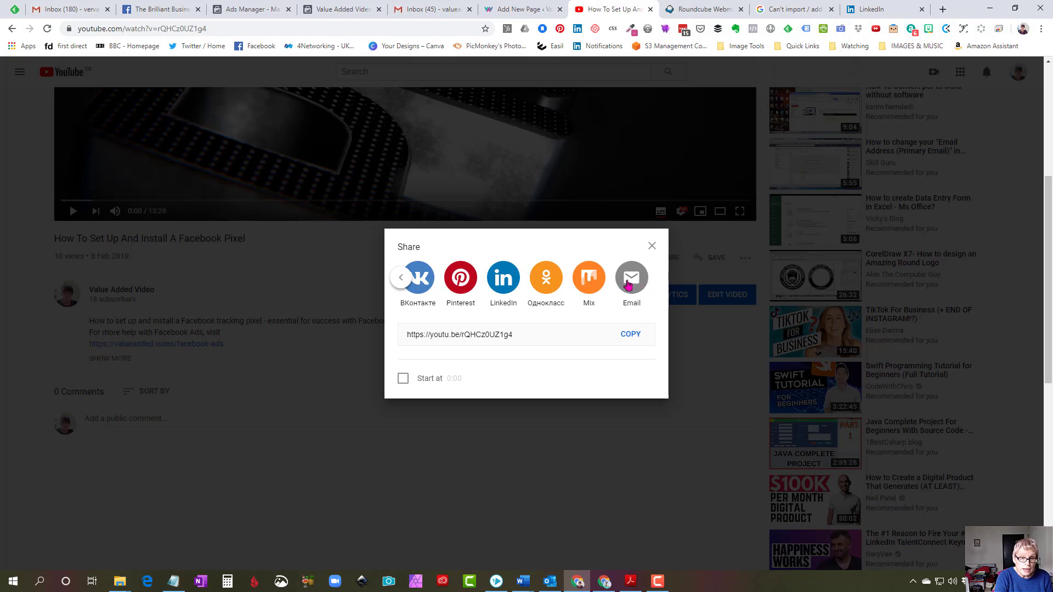
pyautogui.click(400, 280)
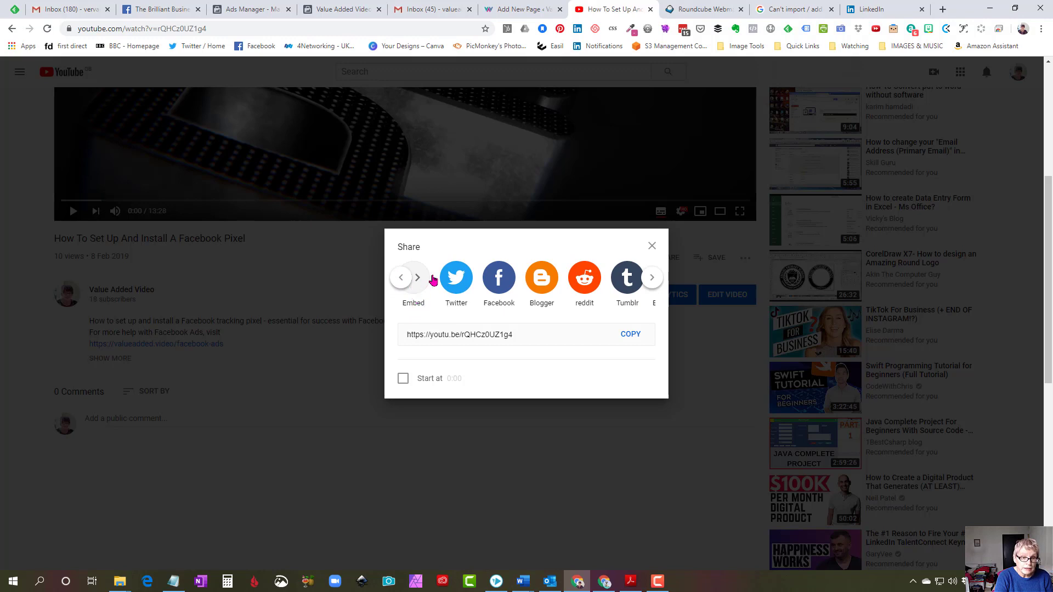
# Copy the Facebook Pixel video's YouTube embed code with privacy-enhanced mode enabled
pyautogui.click(416, 306)
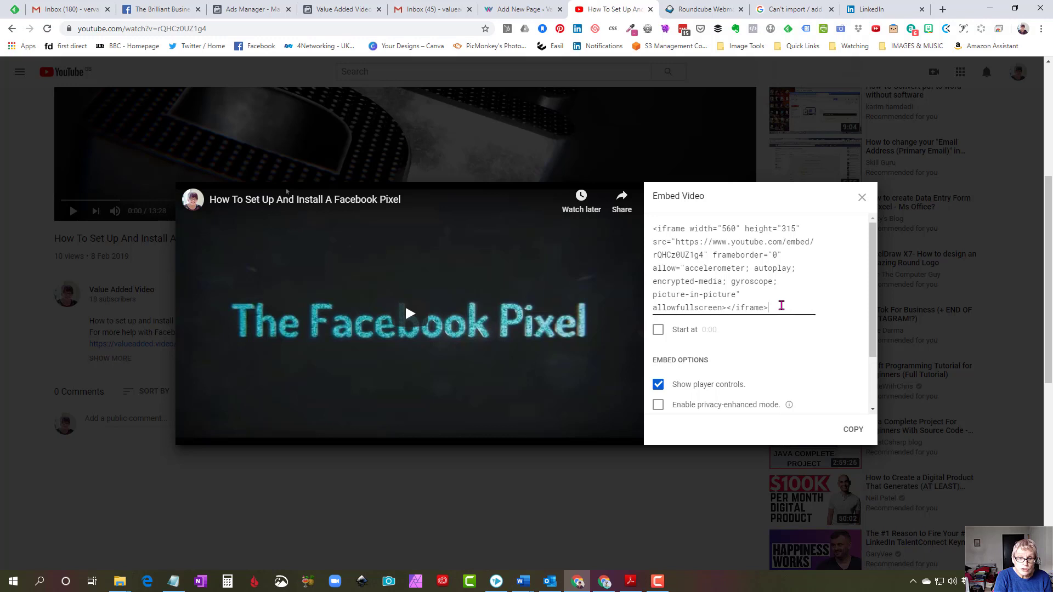
pyautogui.moveTo(777, 306); pyautogui.dragTo(650, 236)
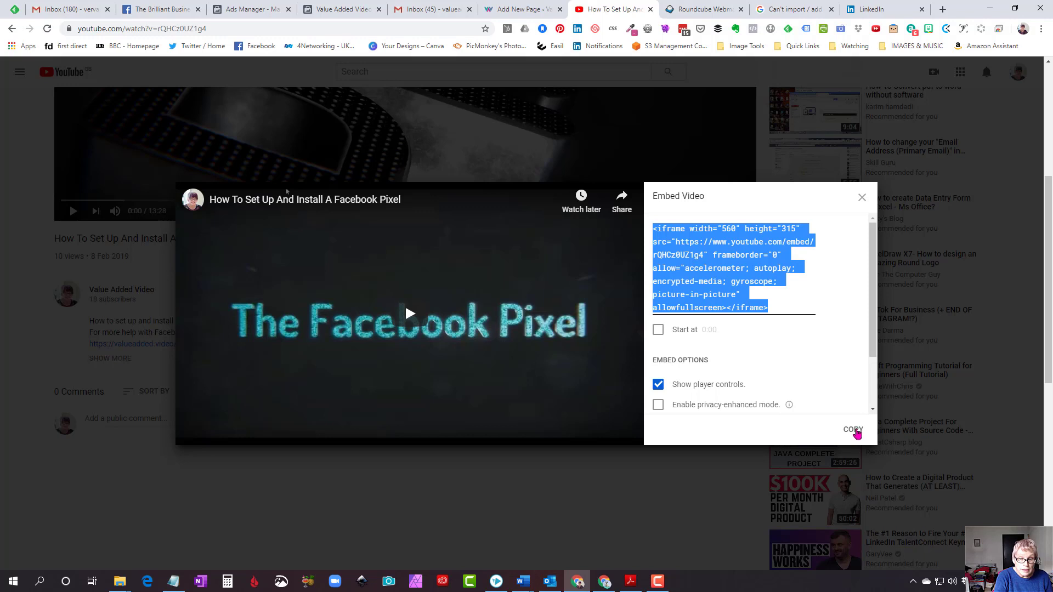
pyautogui.click(856, 431)
pyautogui.moveTo(788, 405)
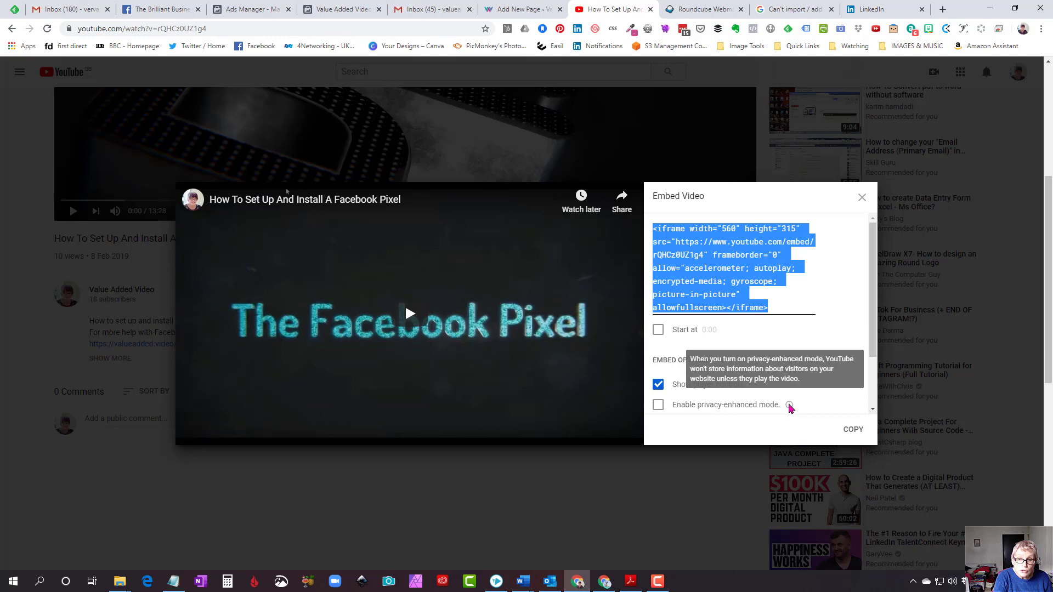
pyautogui.click(667, 406)
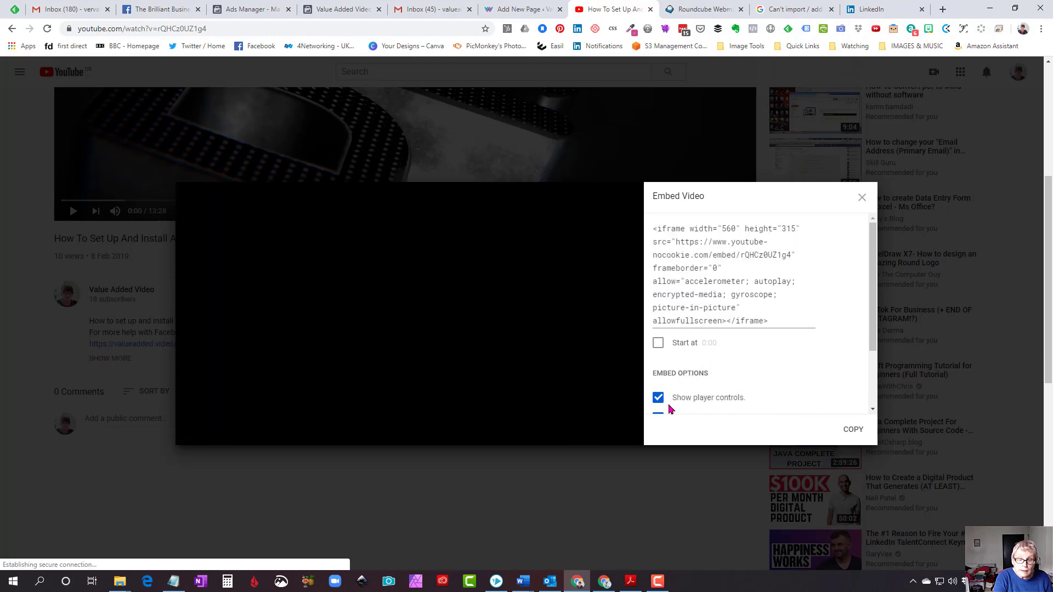
pyautogui.scroll(-2, 722, 347)
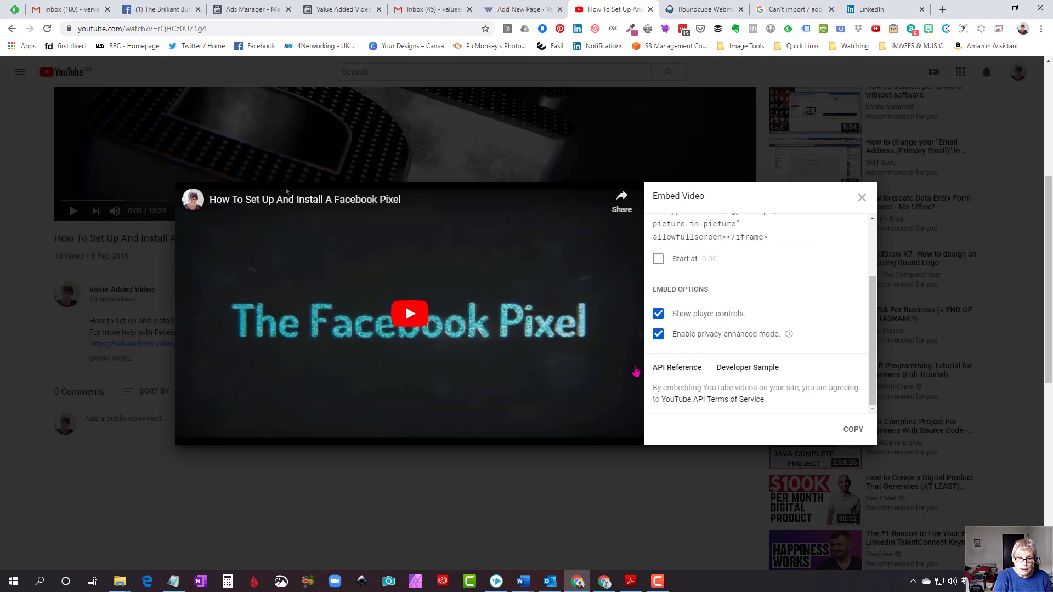
pyautogui.scroll(1, 826, 409)
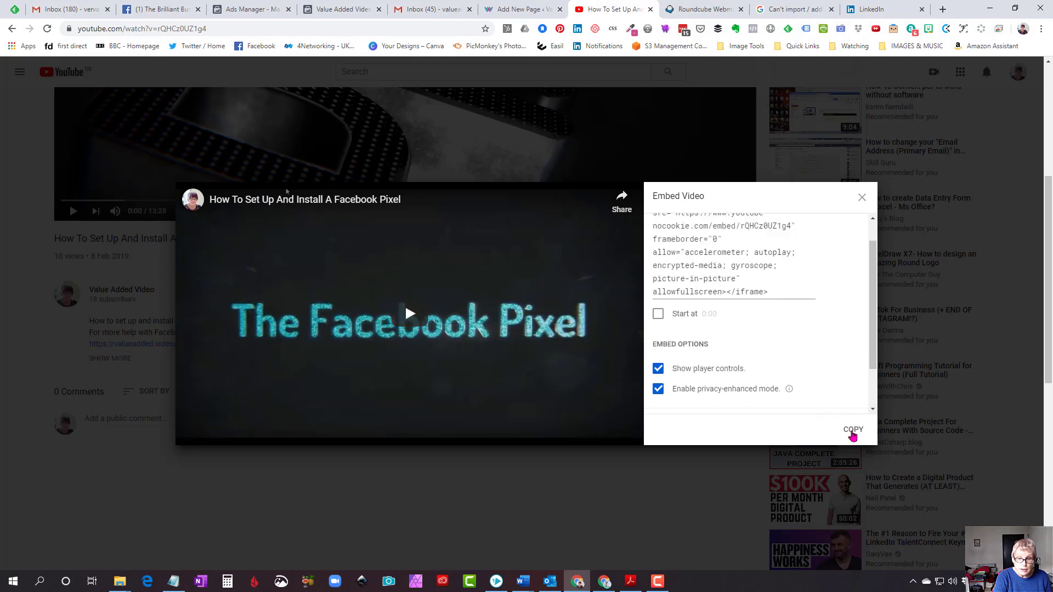
pyautogui.click(853, 430)
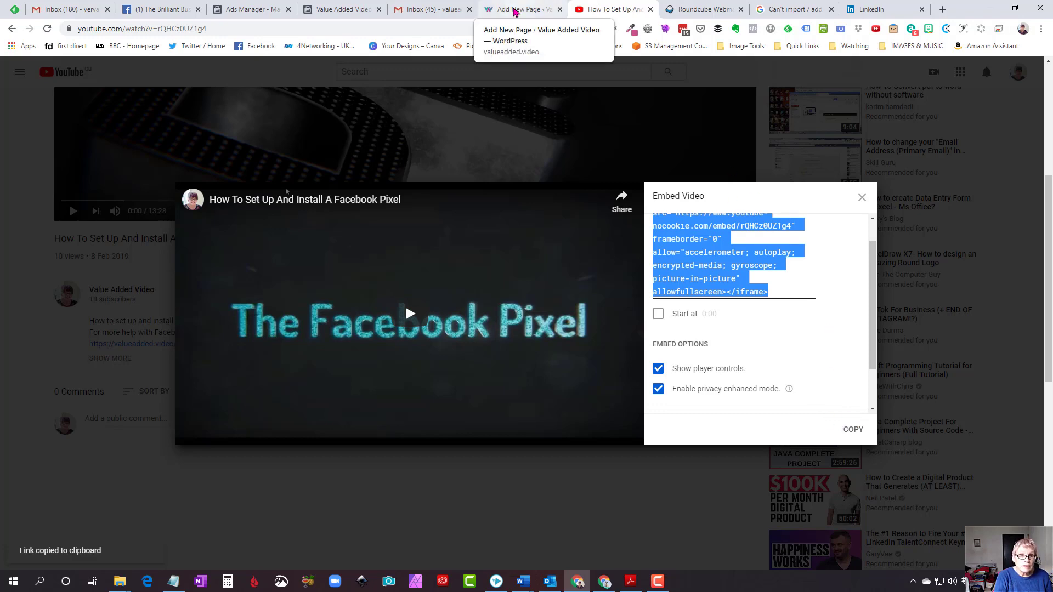
# Paste the YouTube iframe code into the new page draft's HTML and preview it rendered
pyautogui.click(519, 8)
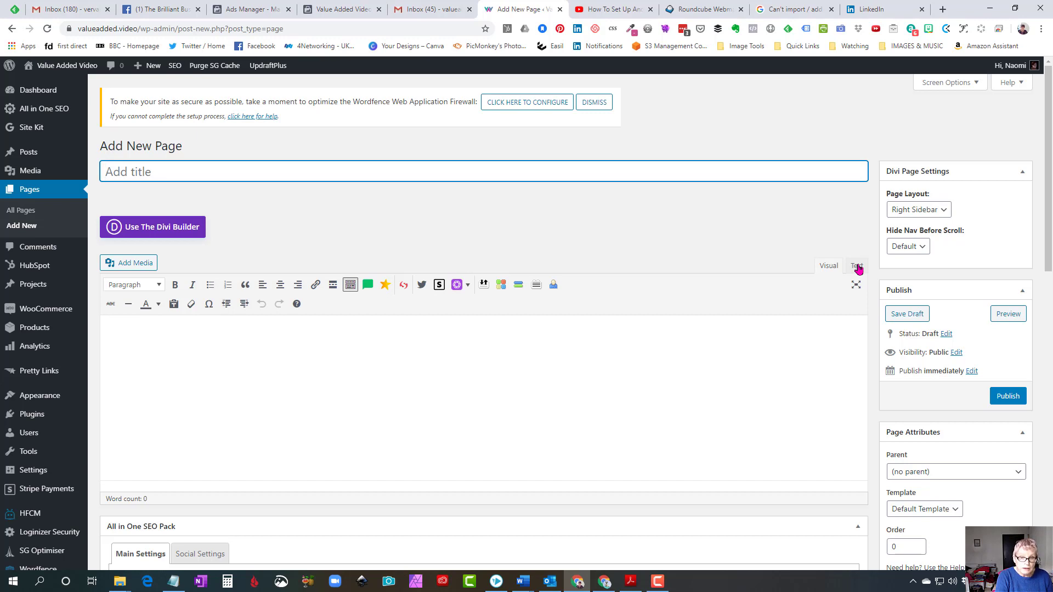
pyautogui.click(856, 266)
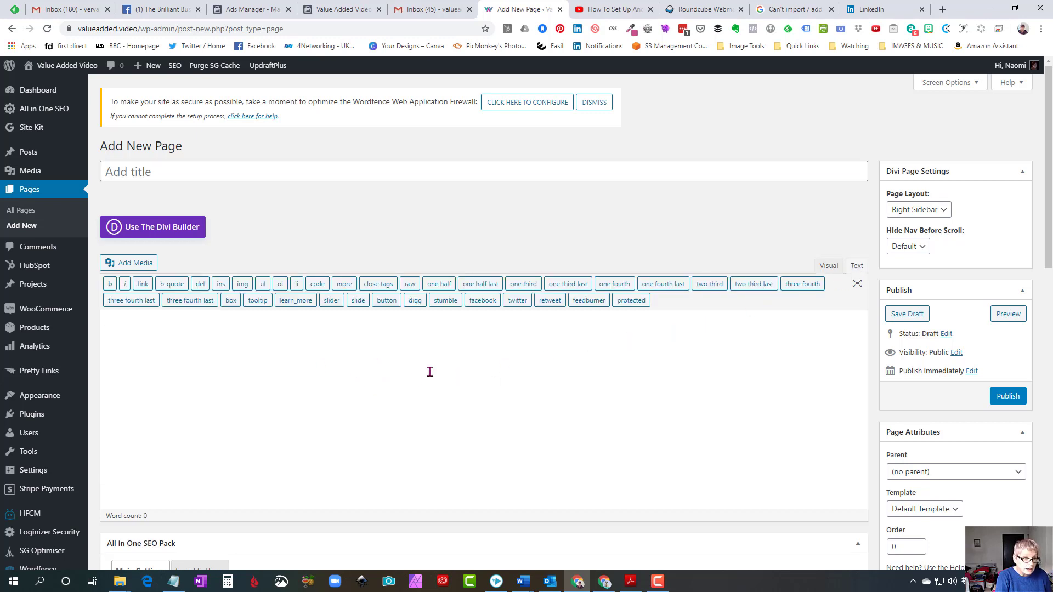
pyautogui.hotkey('ctrl', 'v')
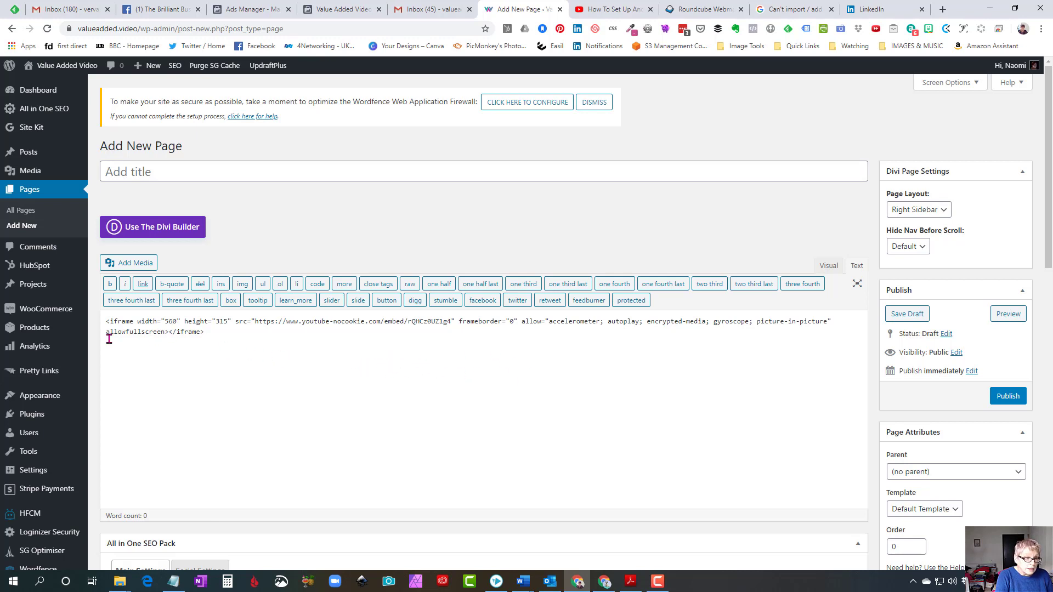
pyautogui.click(828, 267)
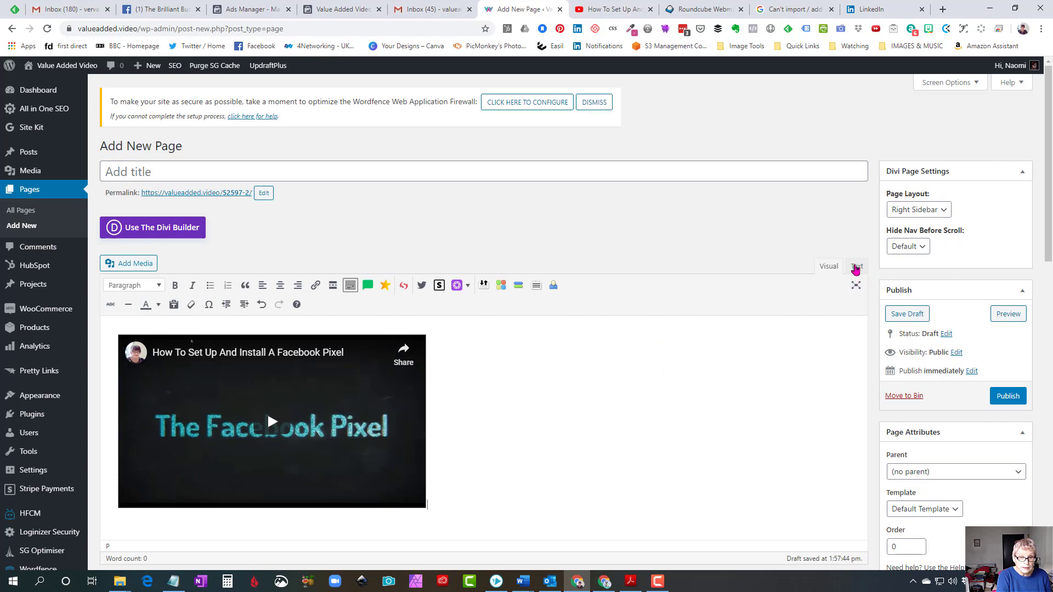
# Return the page editor to raw HTML to edit the YouTube iframe code
pyautogui.click(856, 268)
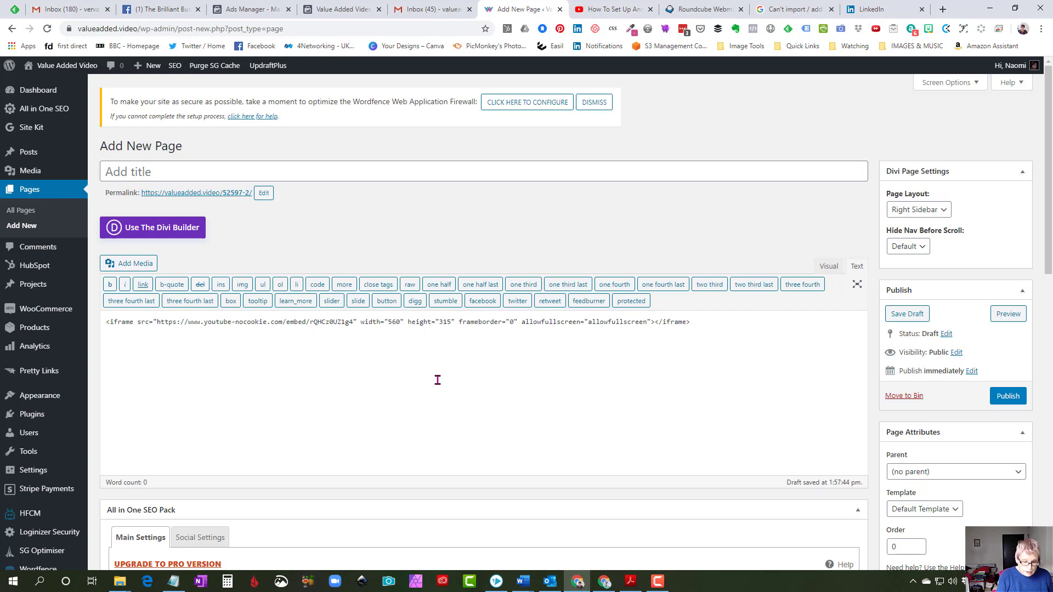
pyautogui.write('<center>')
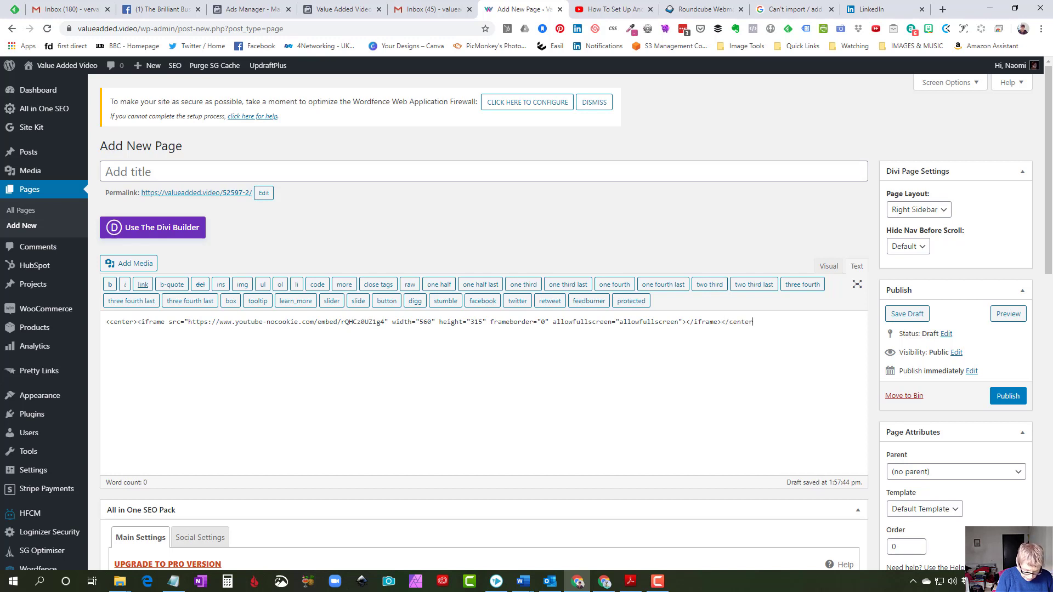
pyautogui.write('>')
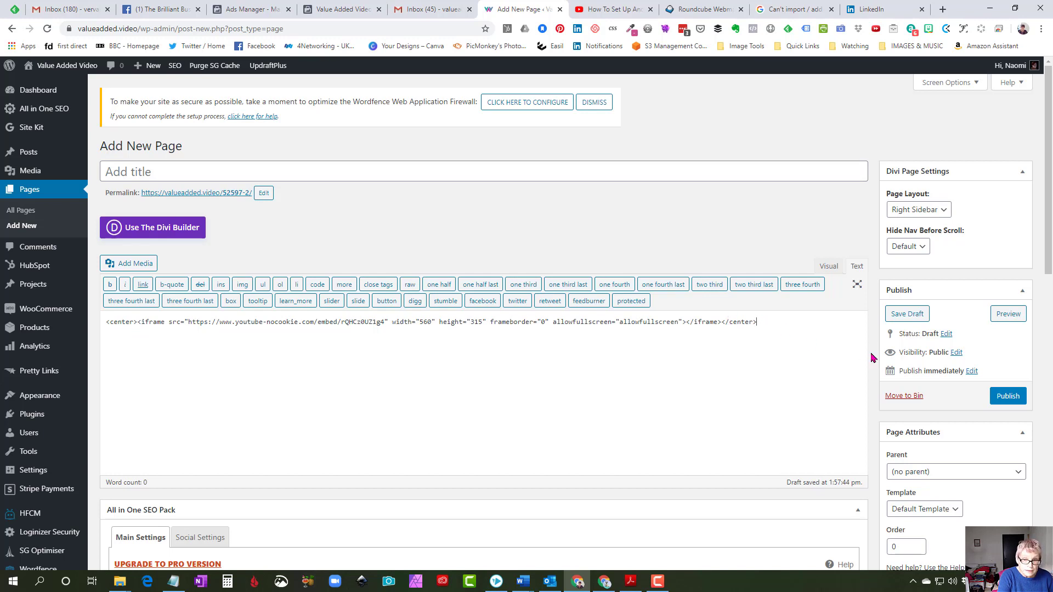
pyautogui.click(826, 269)
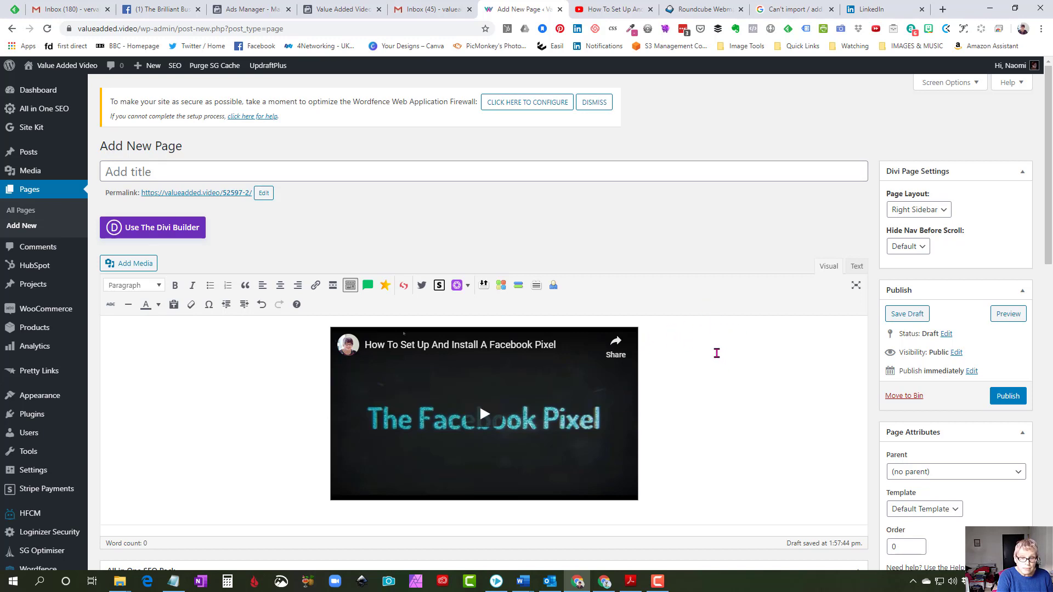
pyautogui.scroll(-1, 716, 332)
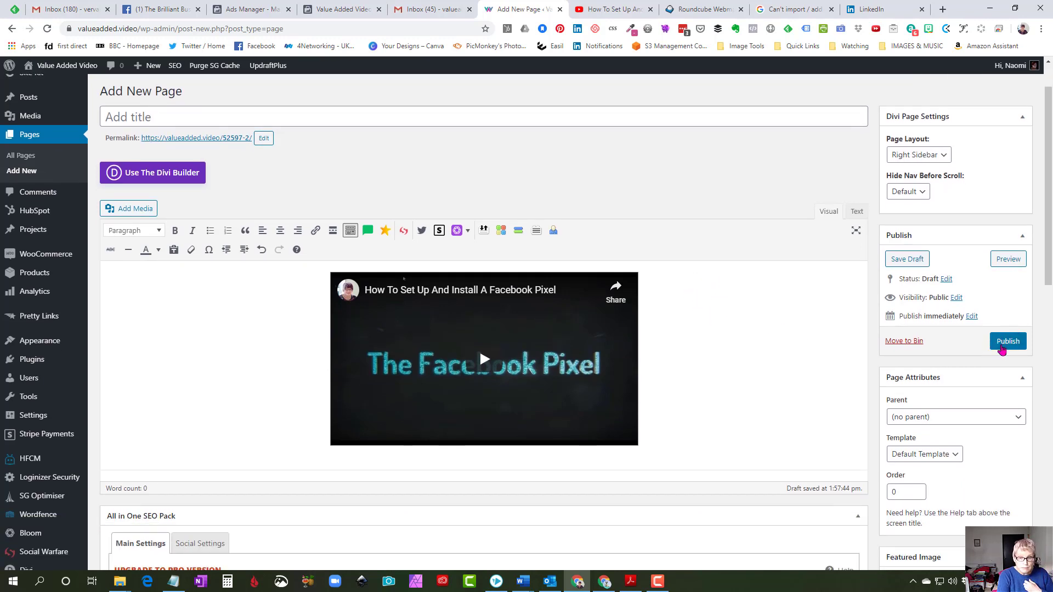
pyautogui.click(1008, 345)
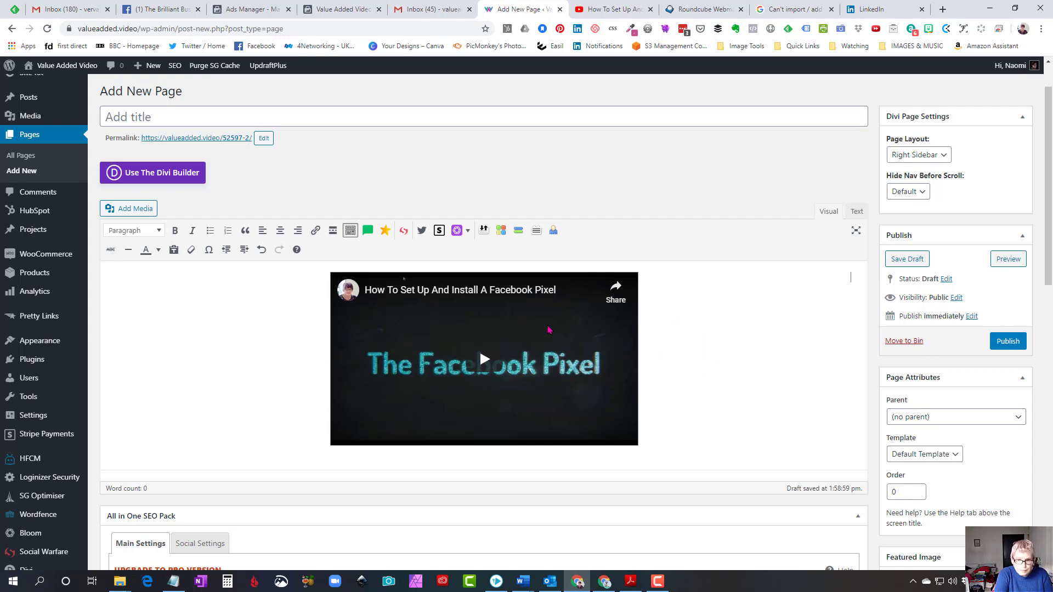
# Add a new line below the YouTube embed code, then go to the Value Added Video Facebook page
pyautogui.click(857, 212)
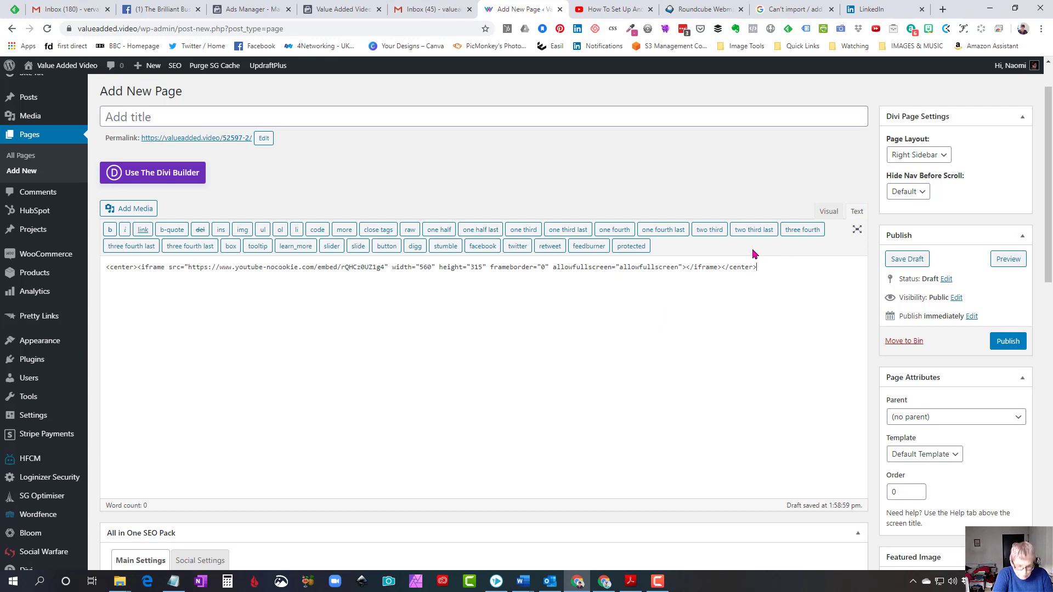
pyautogui.click(736, 284)
pyautogui.press('Return')
pyautogui.press('Return')
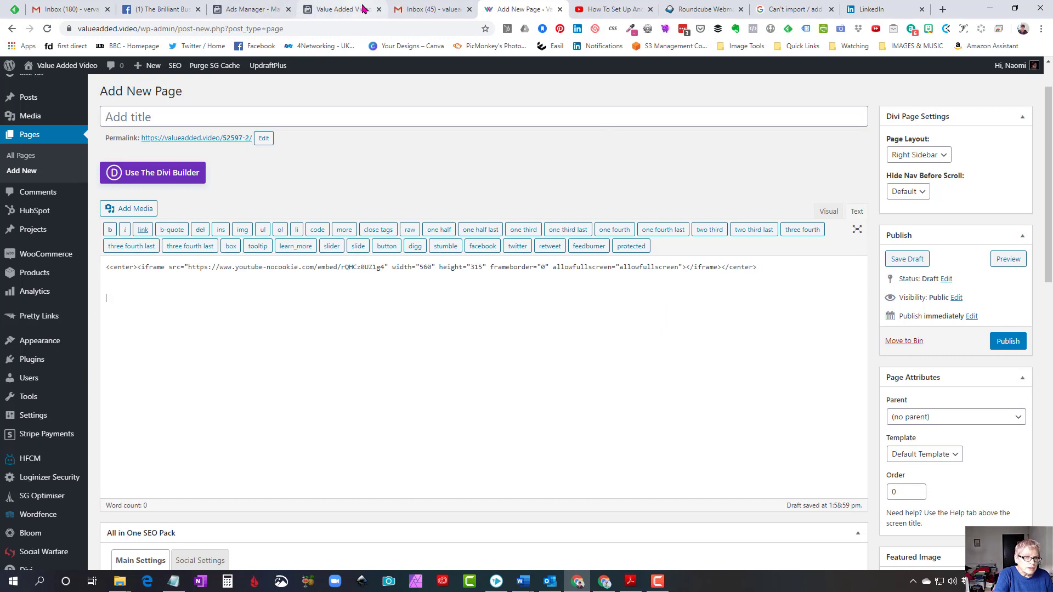
pyautogui.click(329, 7)
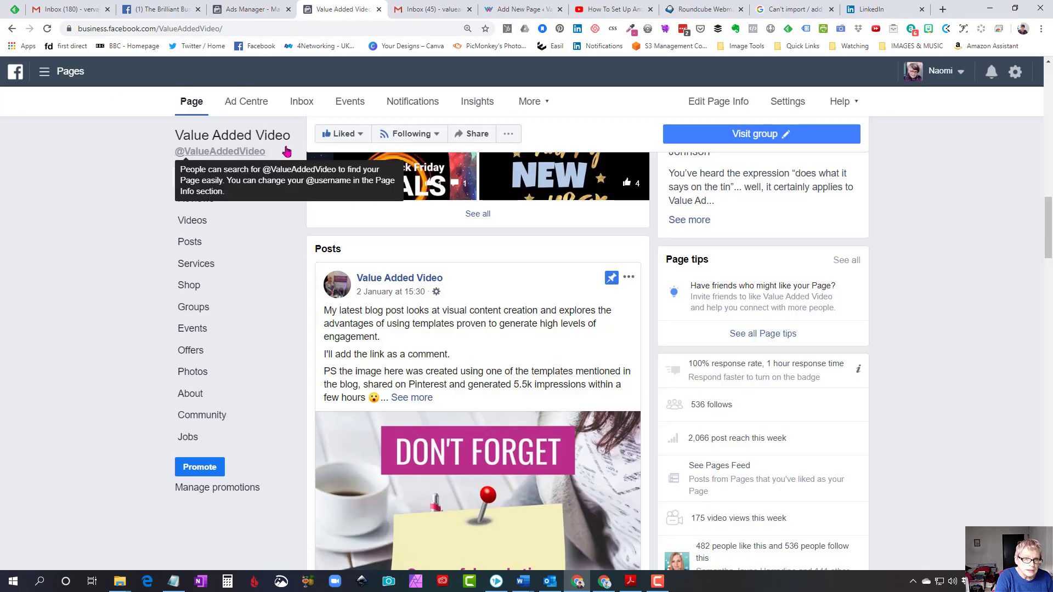
pyautogui.scroll(4, 202, 173)
pyautogui.scroll(-5, 287, 243)
pyautogui.scroll(-3, 286, 243)
pyautogui.scroll(-4, 357, 258)
pyautogui.scroll(-5, 376, 263)
pyautogui.scroll(-3, 405, 231)
pyautogui.scroll(-1, 472, 223)
pyautogui.scroll(2, 489, 242)
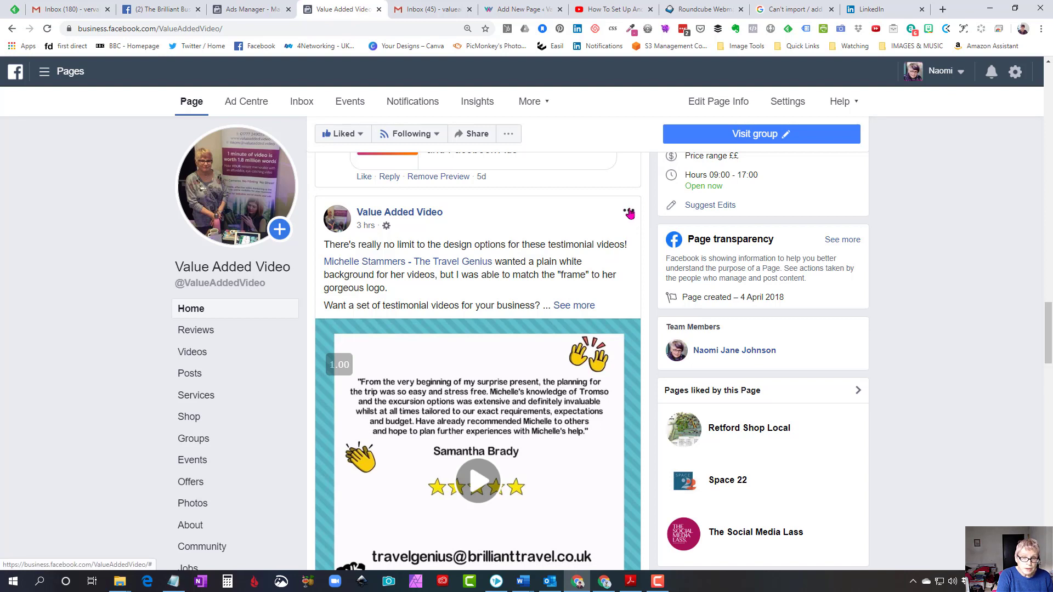
# Select the Travel Genius testimonial post's Facebook embed code and return to the WordPress draft
pyautogui.click(630, 214)
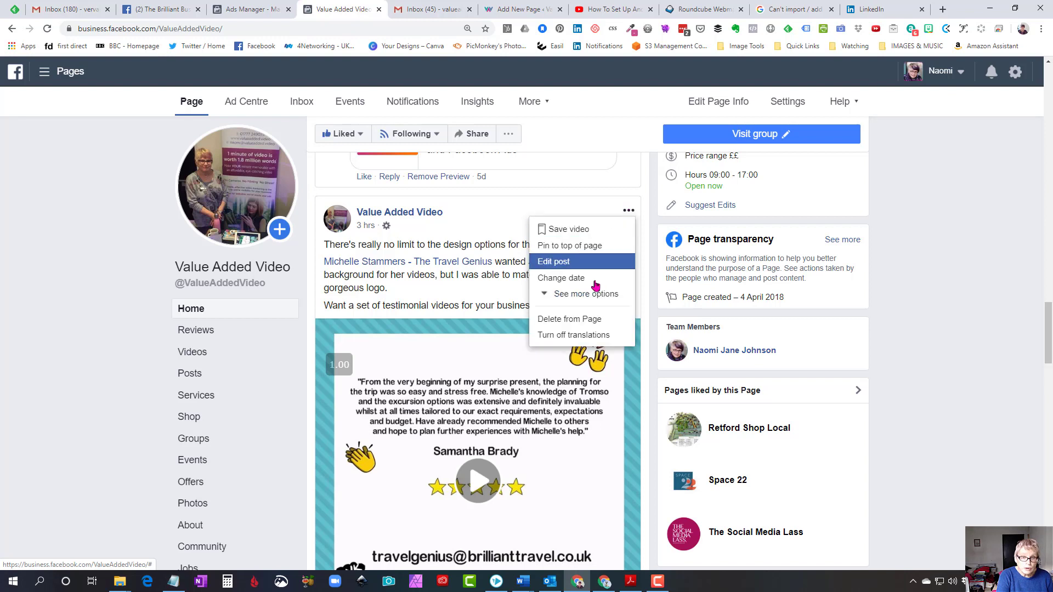
pyautogui.click(559, 298)
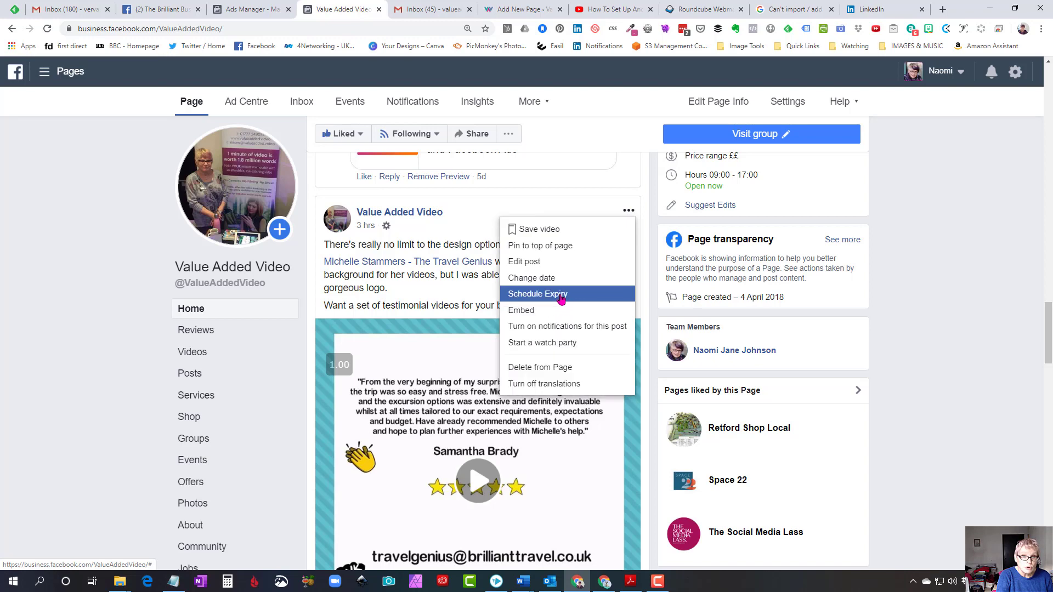
pyautogui.click(519, 312)
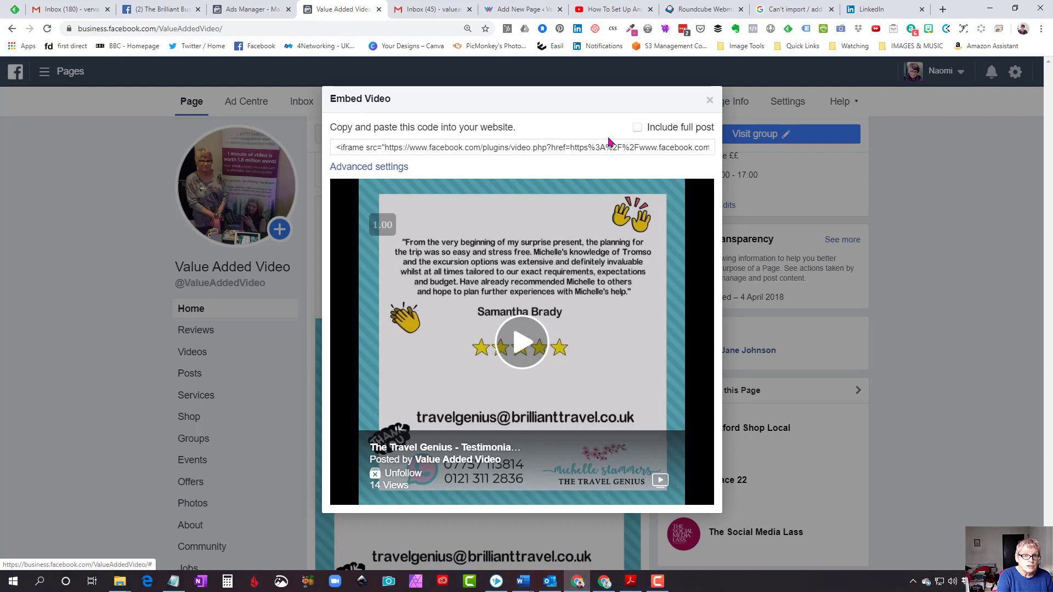
pyautogui.click(338, 147)
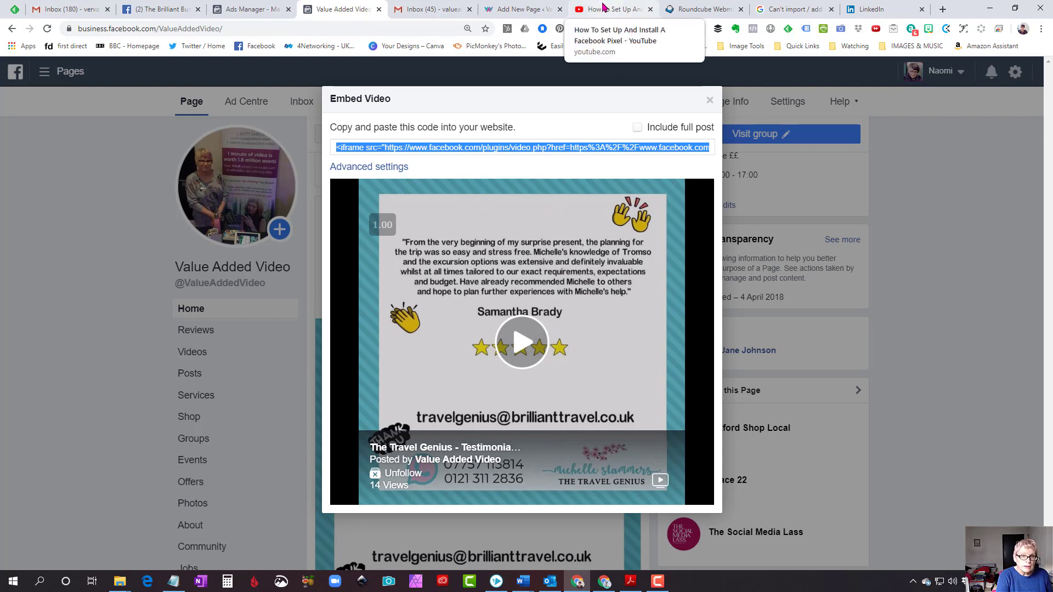
pyautogui.click(508, 7)
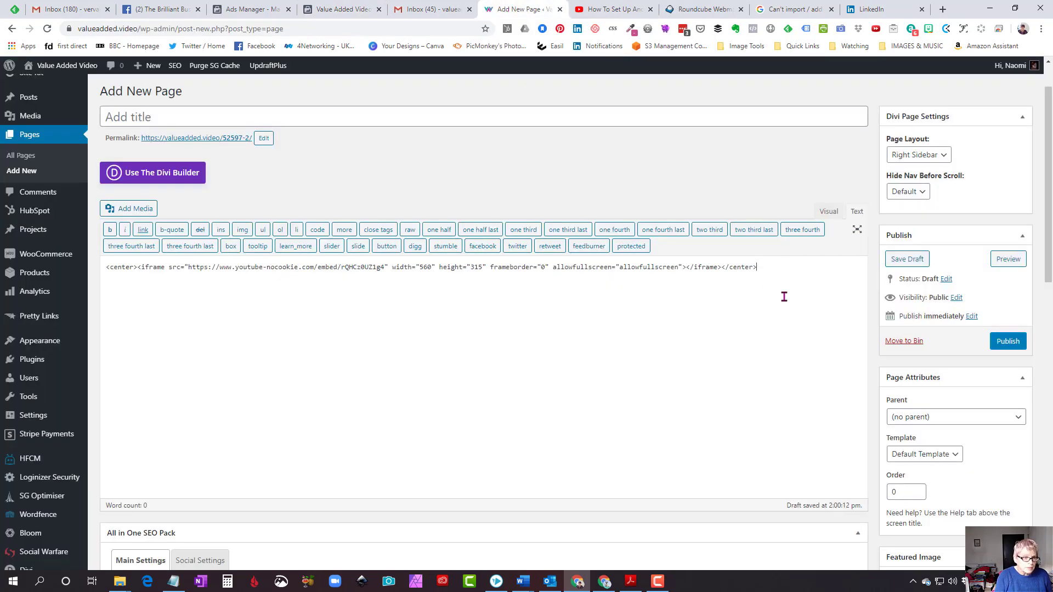
# Paste the Facebook testimonial iframe below the YouTube code and preview both rendered videos
pyautogui.hotkey('ctrl', 'v')
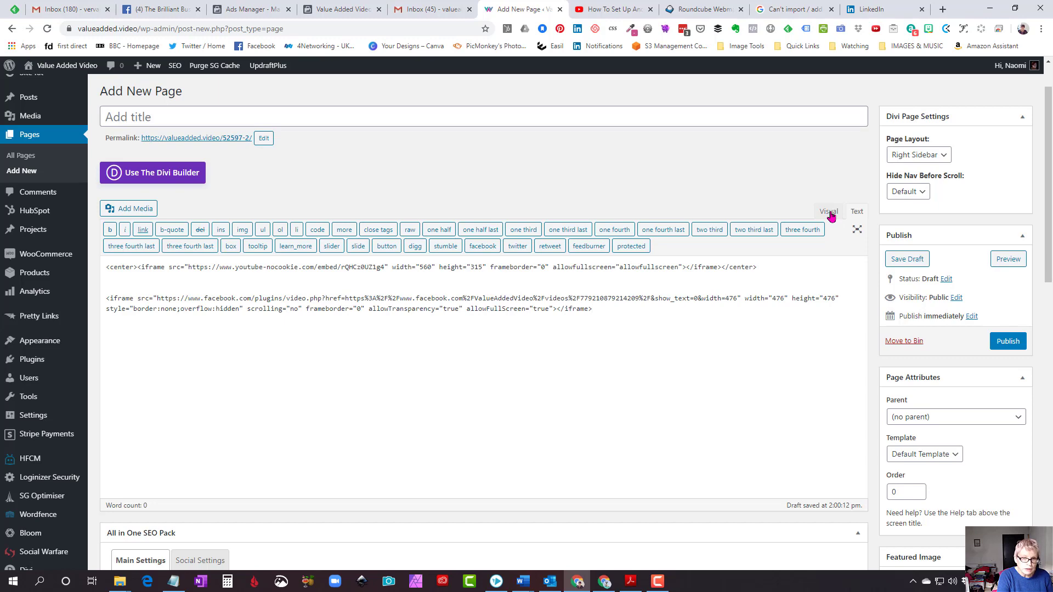
pyautogui.click(829, 212)
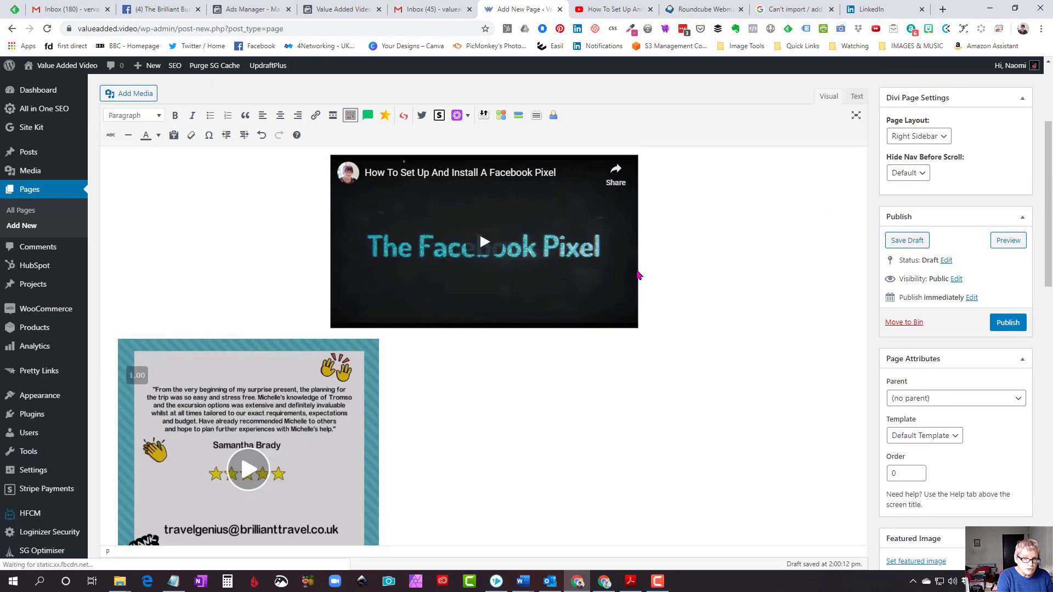
pyautogui.scroll(2, 929, 207)
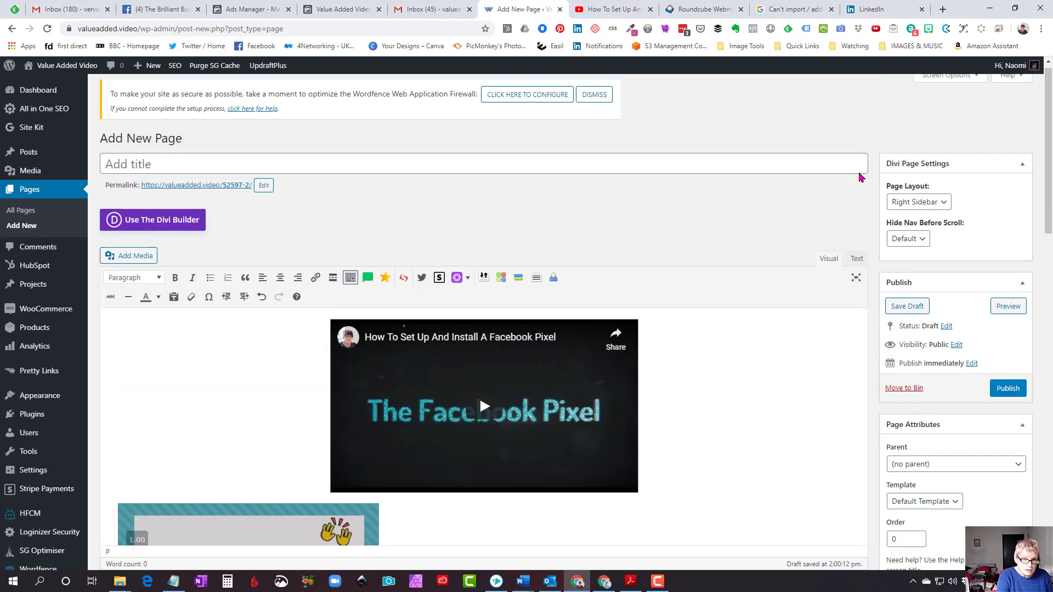
# After checking both rendered videos, switch the draft back to raw HTML
pyautogui.click(855, 259)
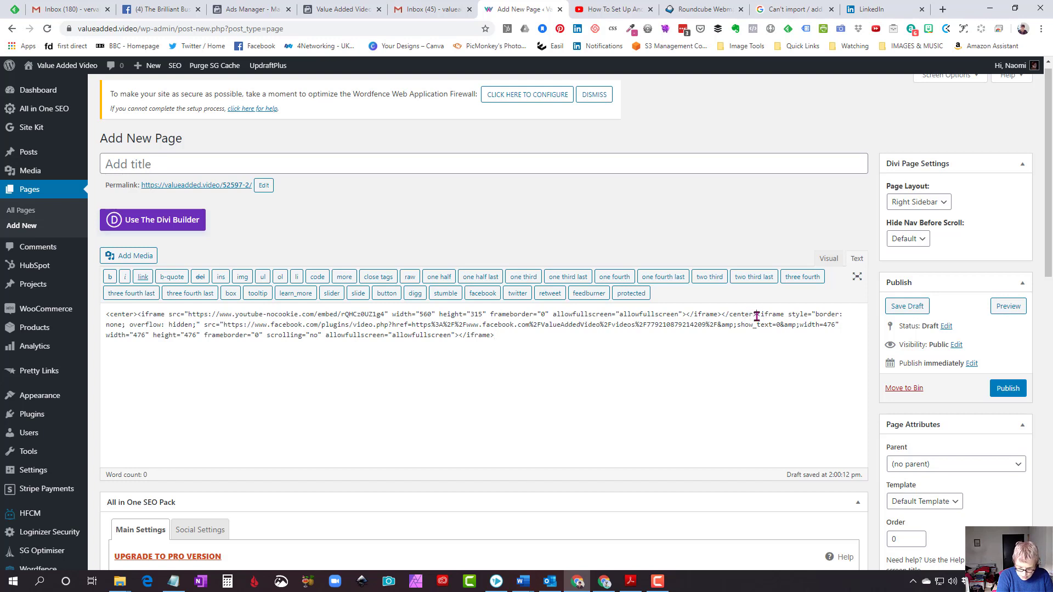
# Move the Facebook iframe onto its own line, with a blank line after the closing center tag
pyautogui.click(756, 315)
pyautogui.press('Return')
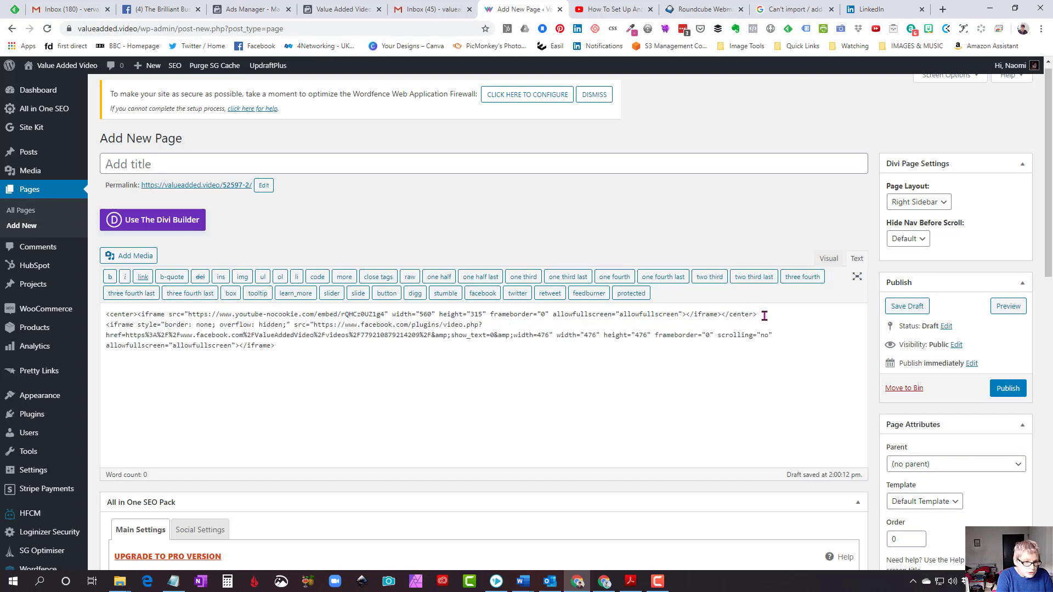
pyautogui.press('Return')
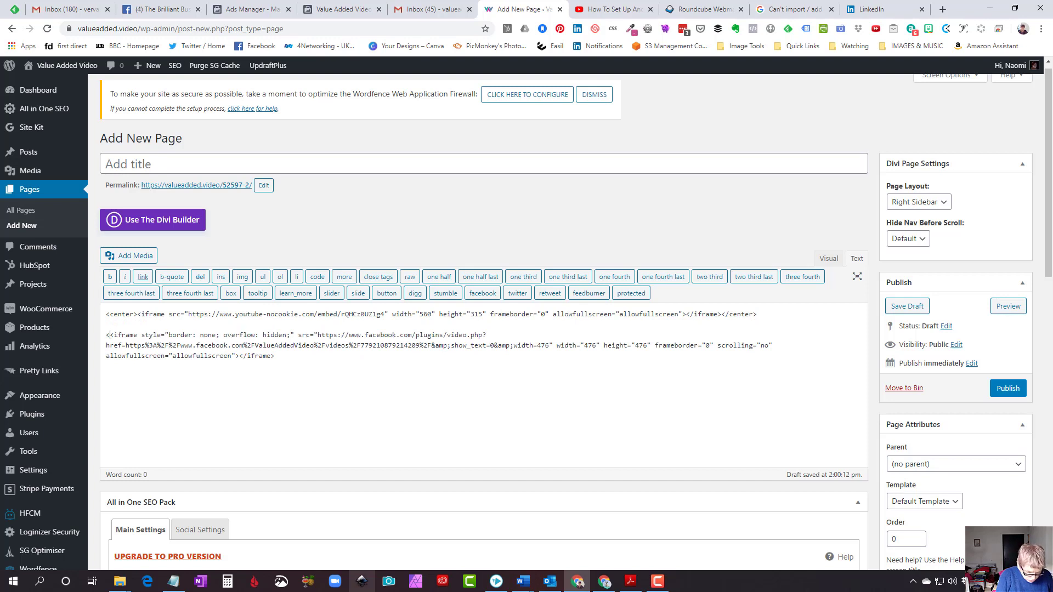
pyautogui.write('<center>')
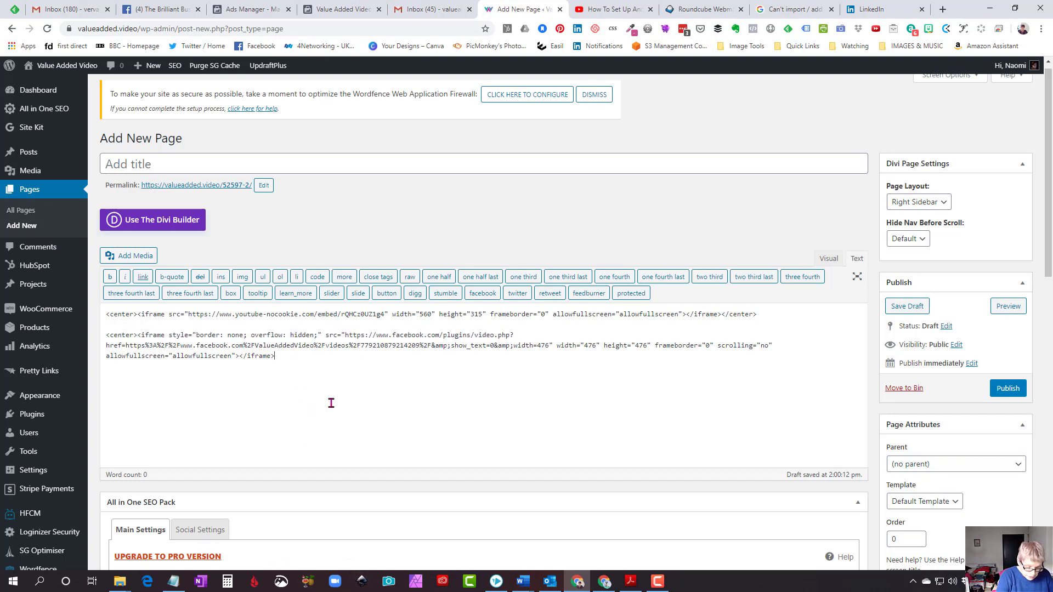
pyautogui.write('enter>')
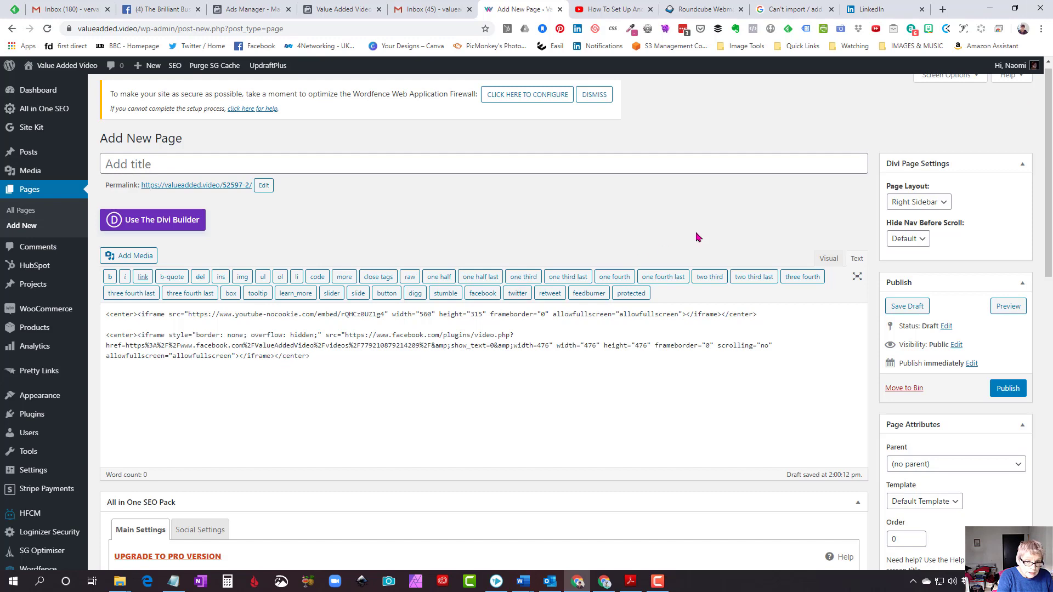
pyautogui.click(829, 261)
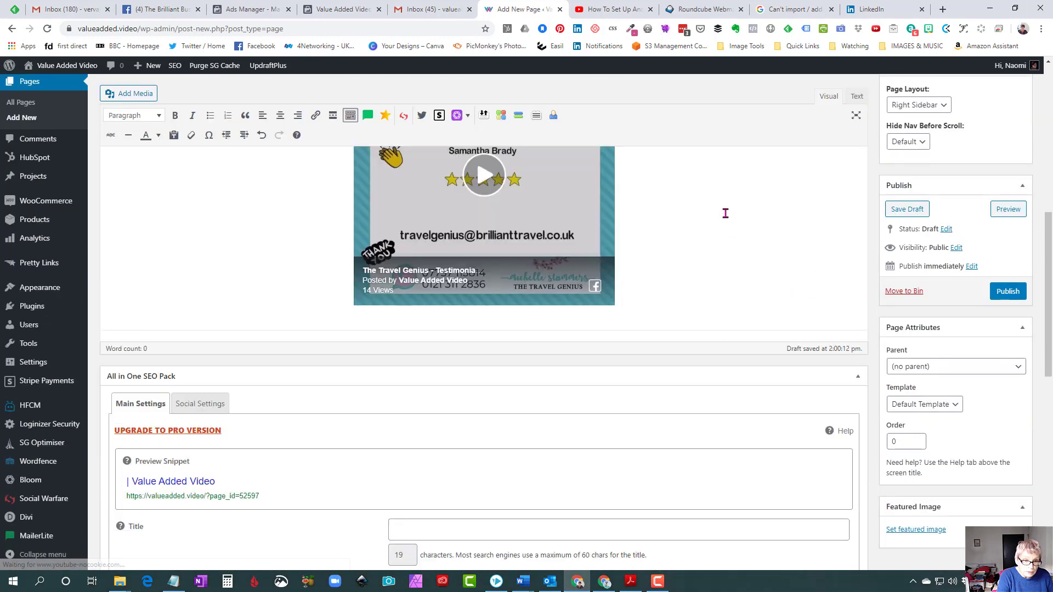
pyautogui.scroll(-3, 762, 264)
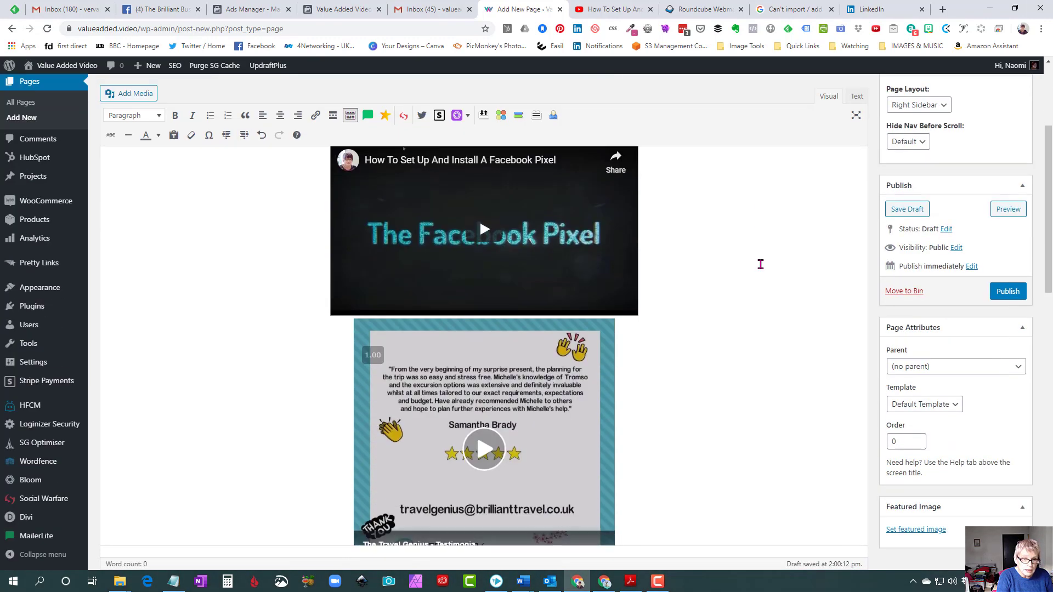
pyautogui.scroll(2, 762, 267)
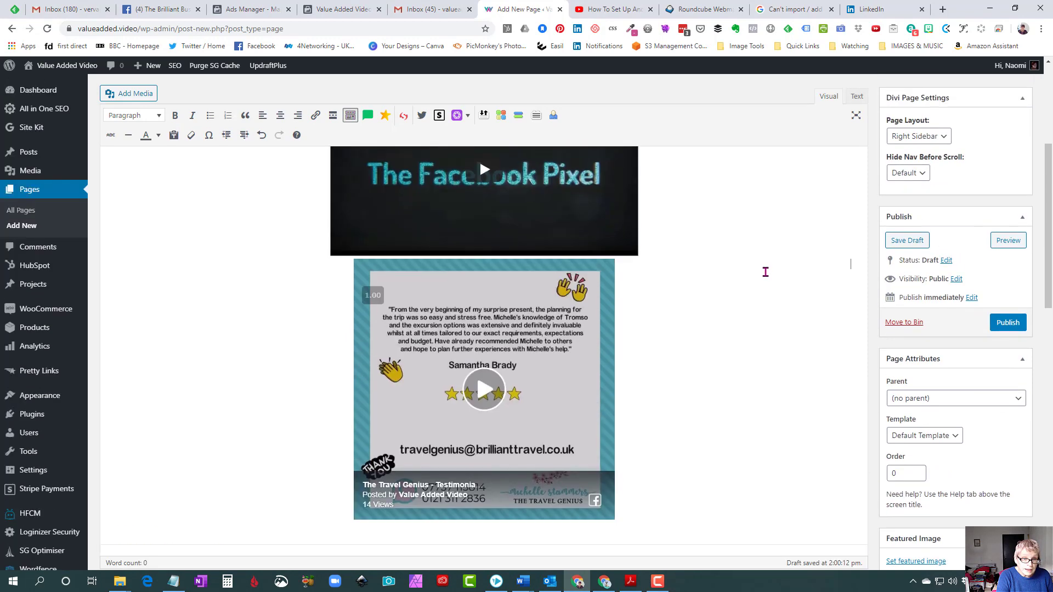